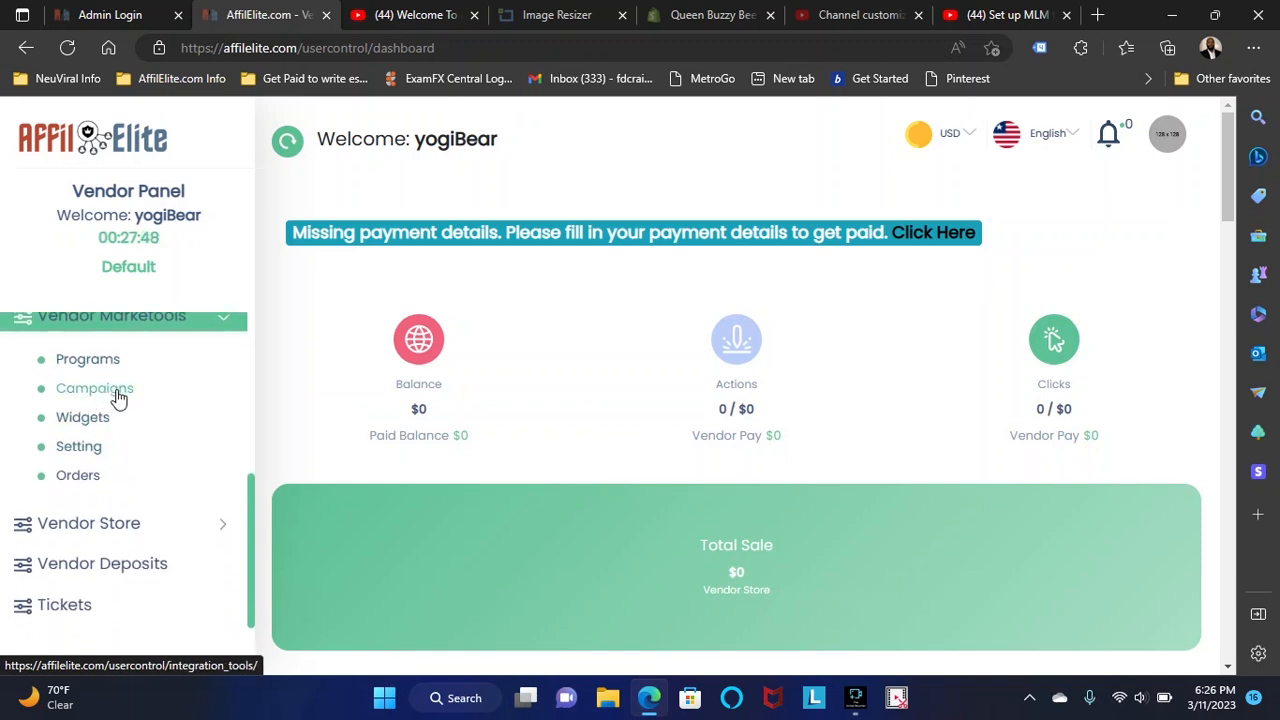
# Open the Vendor Marketools settings and look through the MLM levels commission table.
pyautogui.click(80, 447)
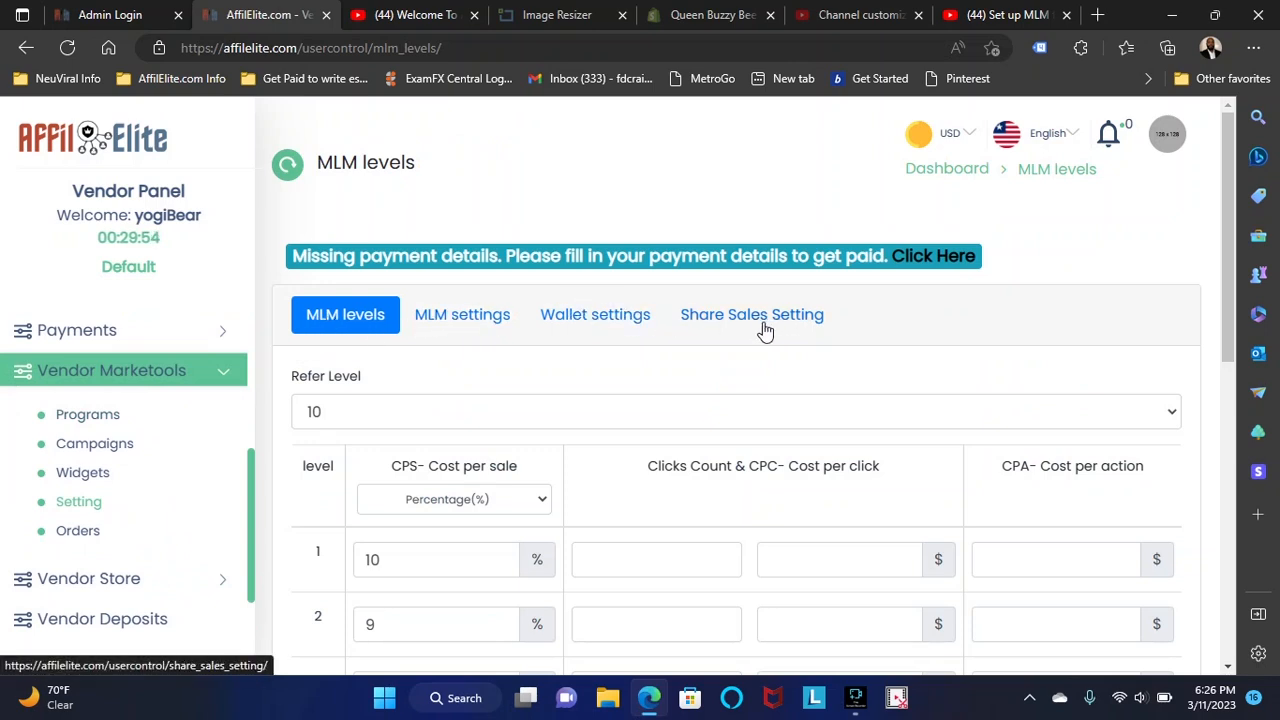
pyautogui.scroll(-2, 436, 350)
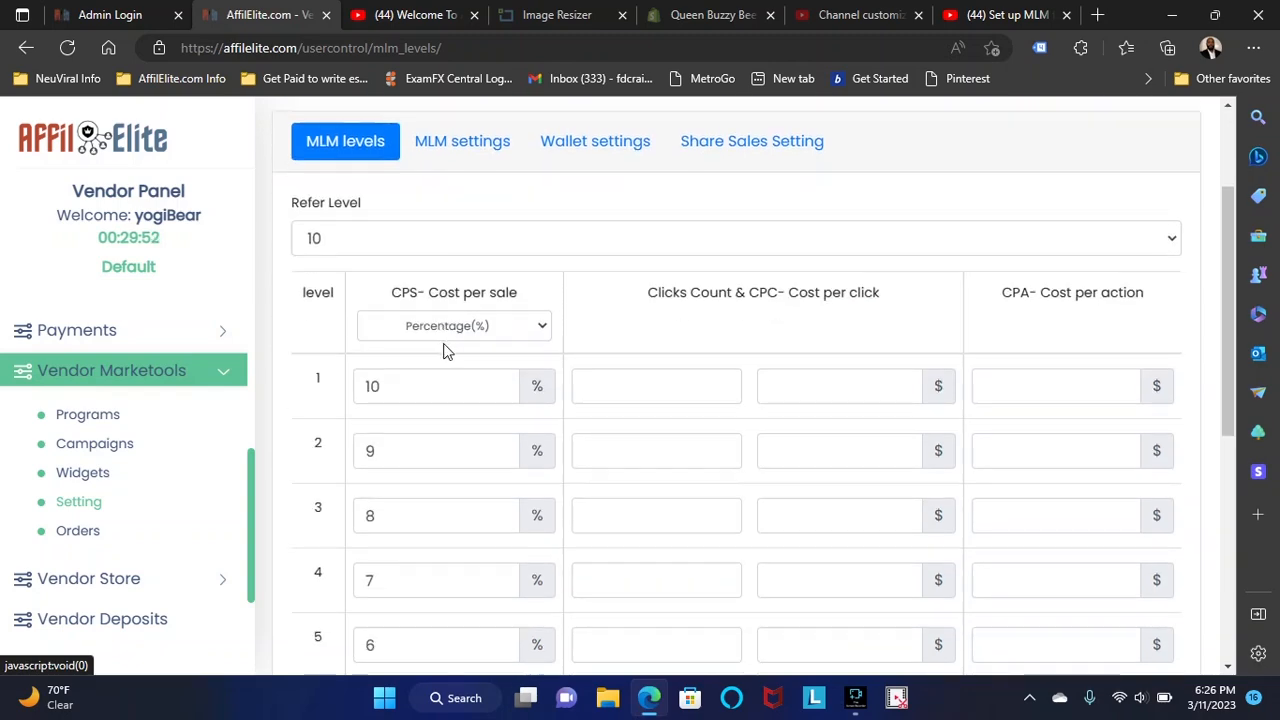
pyautogui.scroll(-4, 437, 394)
pyautogui.scroll(4, 400, 457)
# Choose 10 as the refer level and review the cost-per-sale percentages for all levels.
pyautogui.click(380, 241)
pyautogui.scroll(-1, 383, 457)
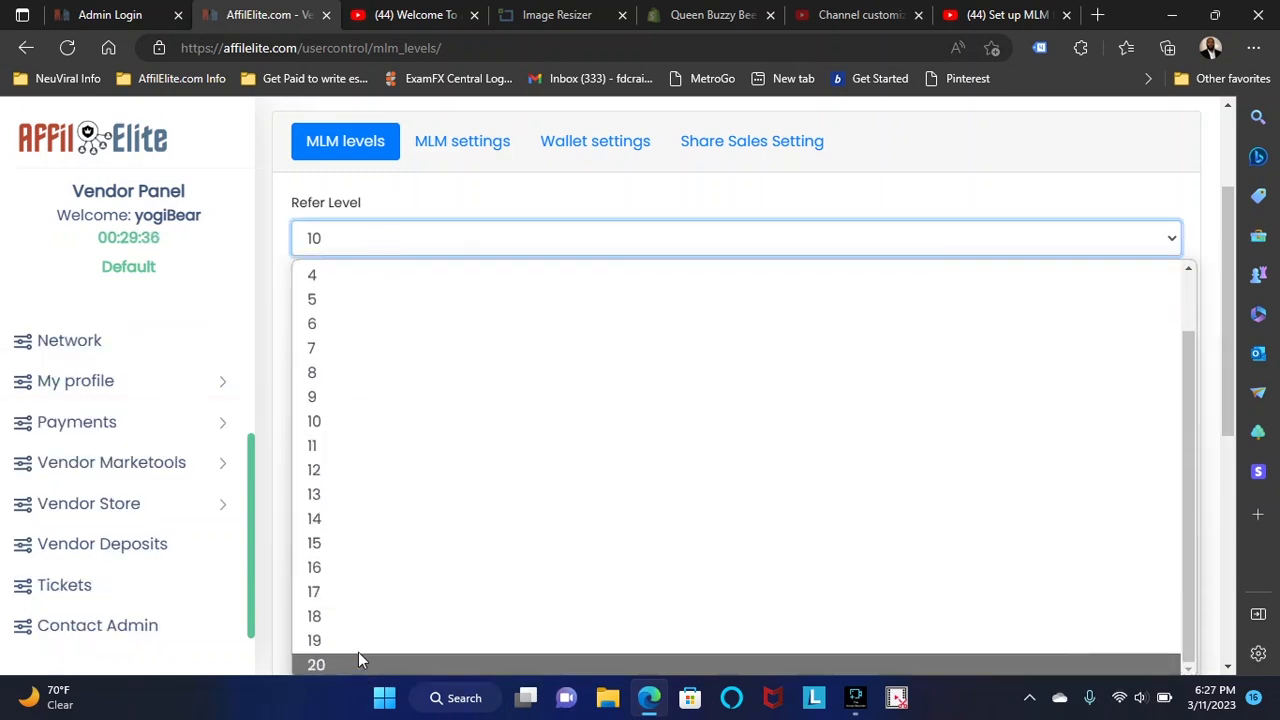
pyautogui.click(359, 422)
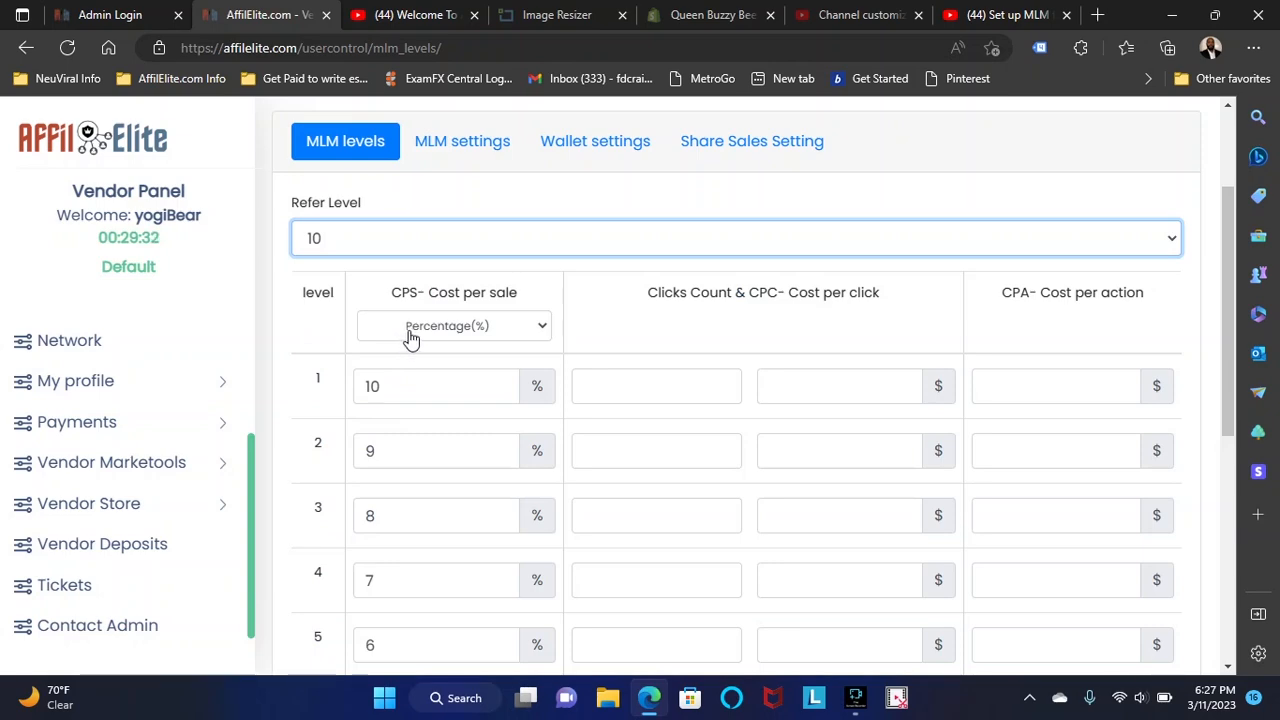
pyautogui.scroll(-5, 415, 345)
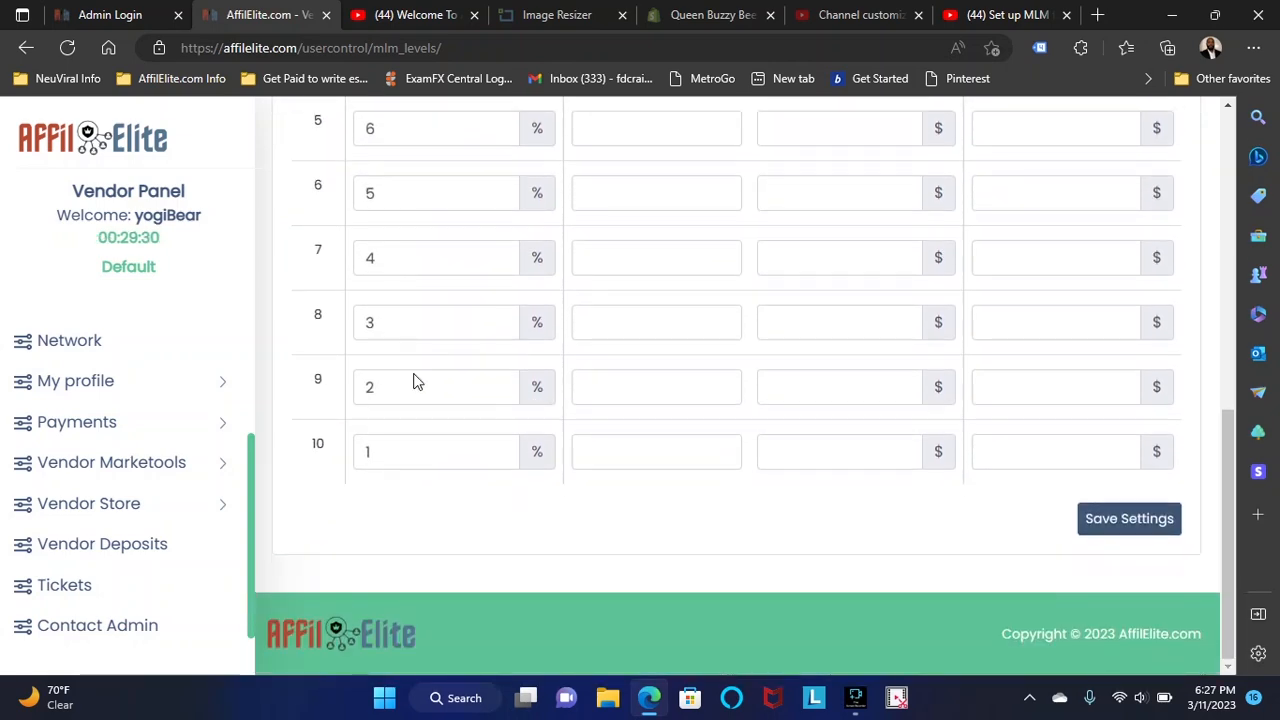
pyautogui.scroll(5, 420, 483)
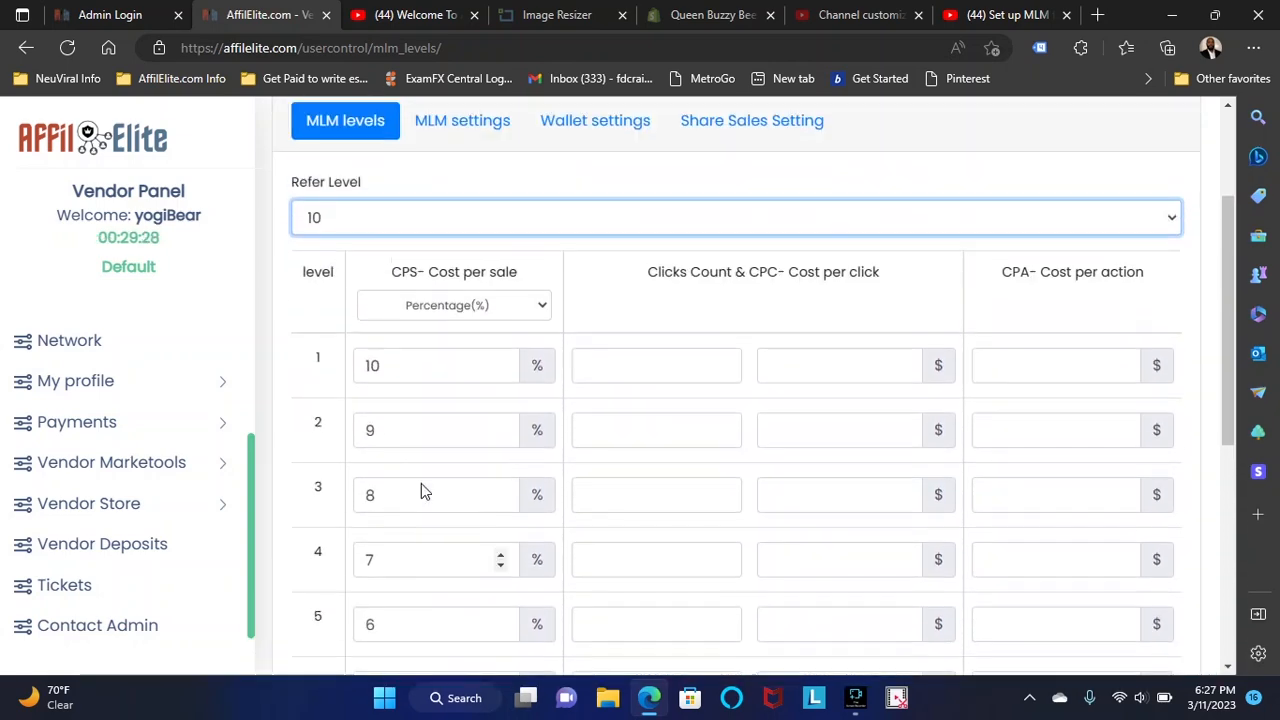
pyautogui.scroll(1, 408, 378)
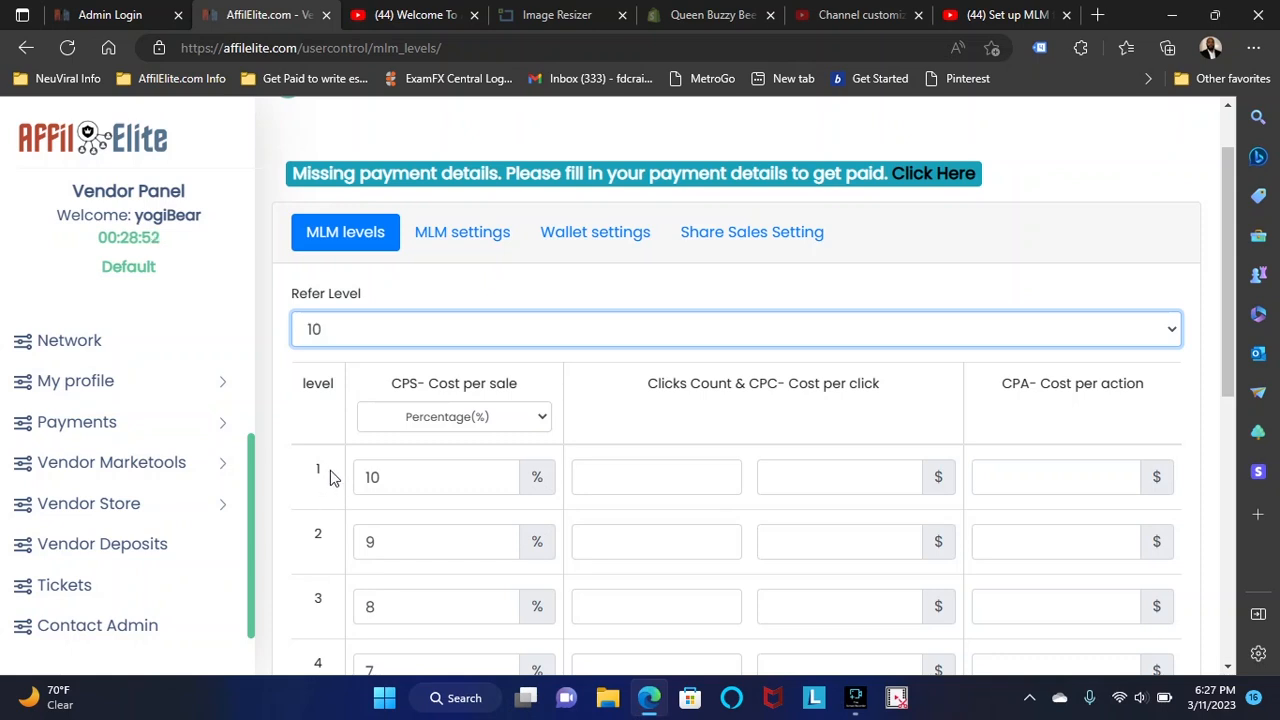
# Review the commission status choices in the MLM settings and save them with all three refer commissions set to On Hold.
pyautogui.click(478, 236)
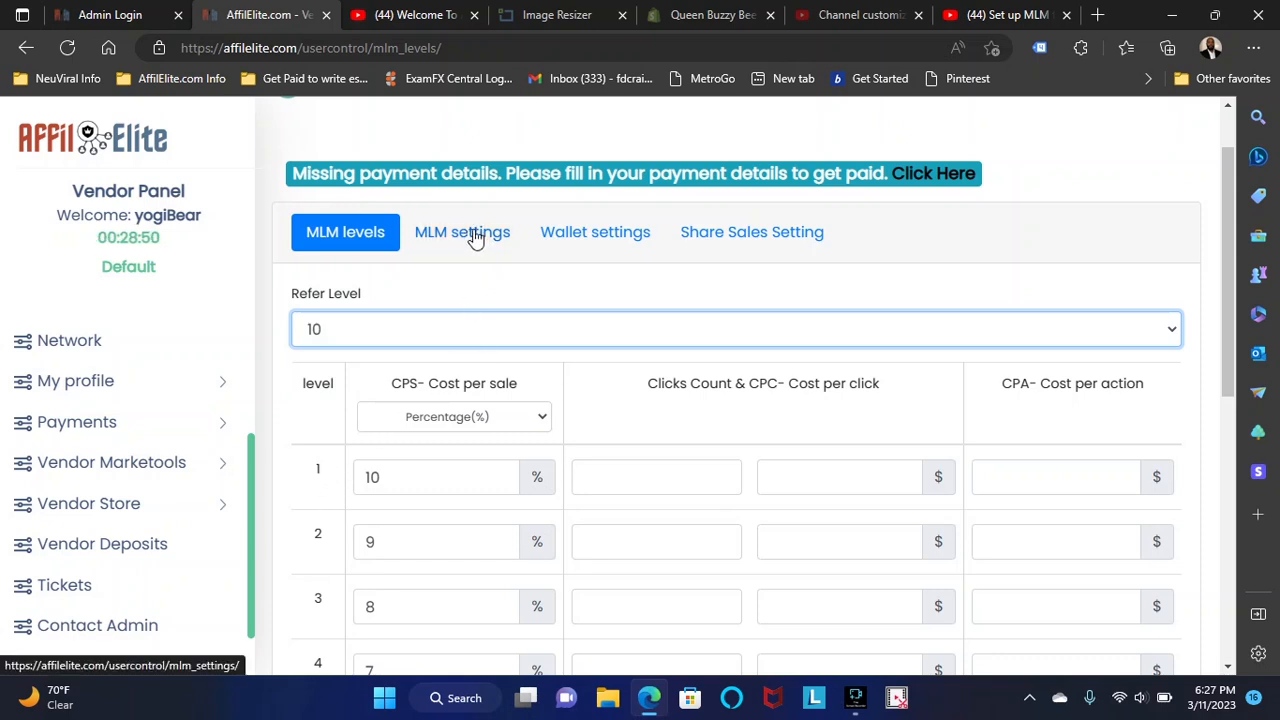
pyautogui.scroll(-1, 497, 338)
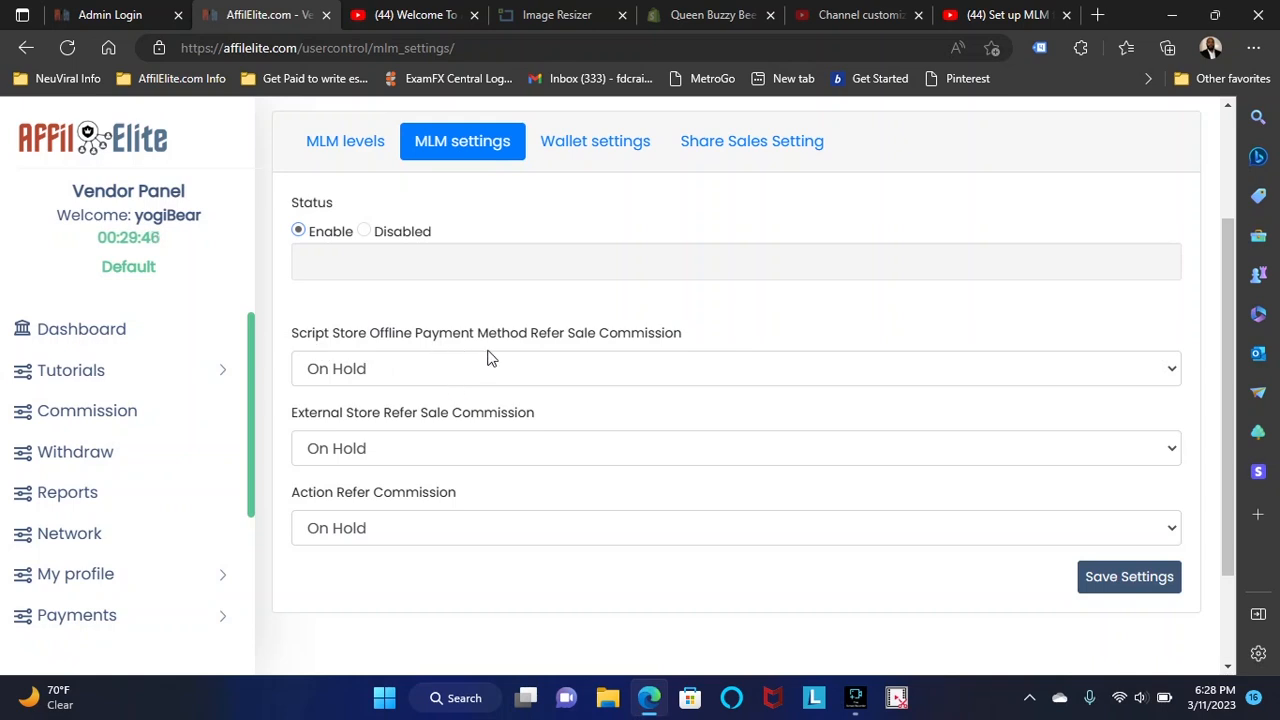
pyautogui.click(538, 371)
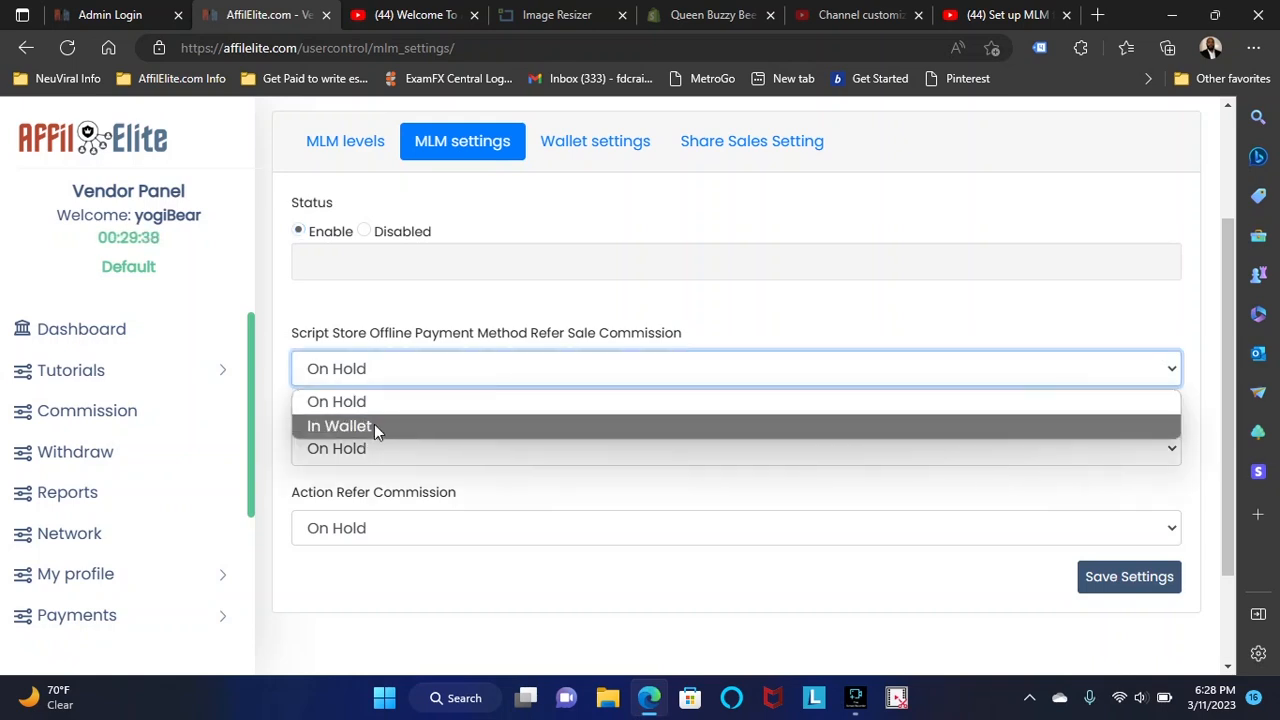
pyautogui.click(409, 491)
pyautogui.click(413, 455)
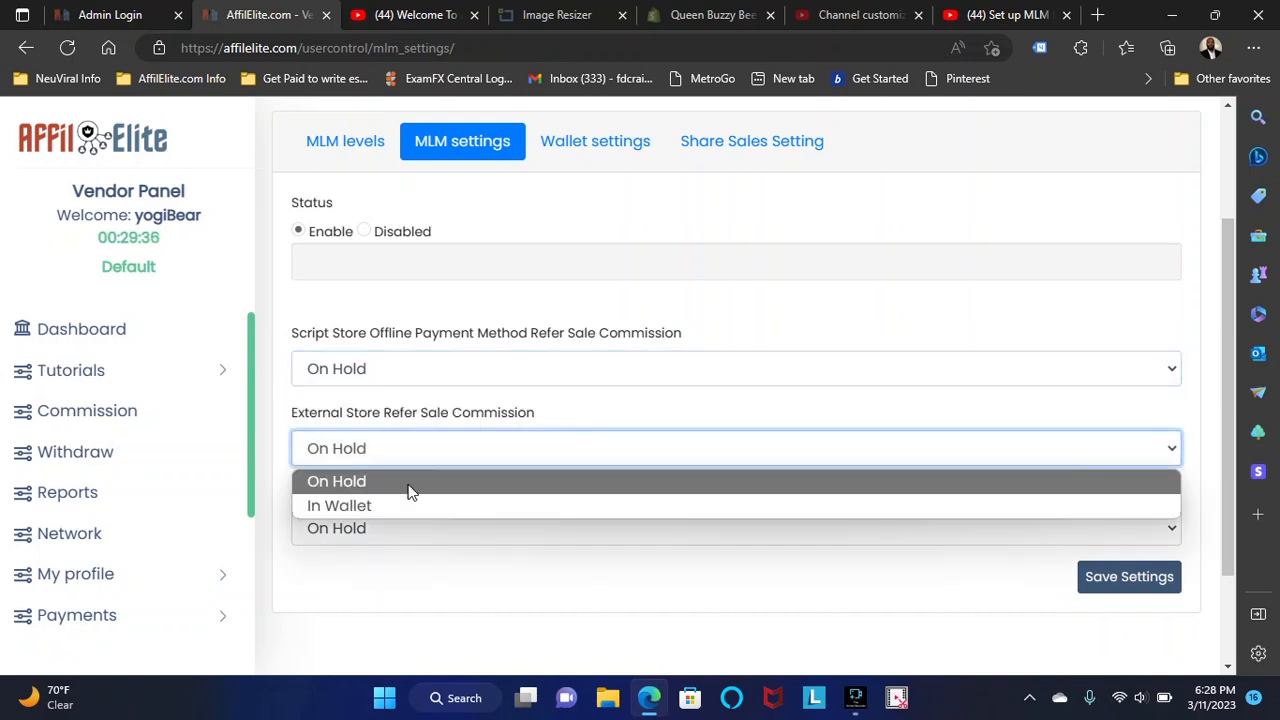
pyautogui.click(458, 441)
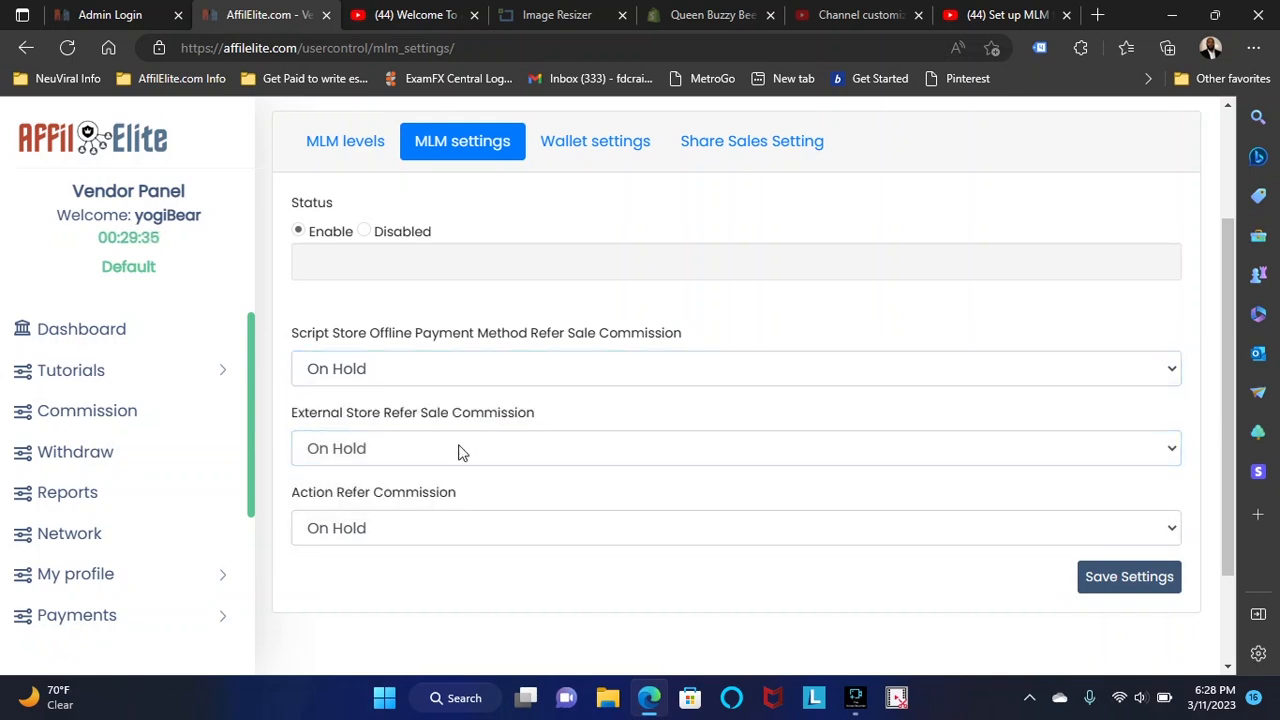
pyautogui.click(404, 523)
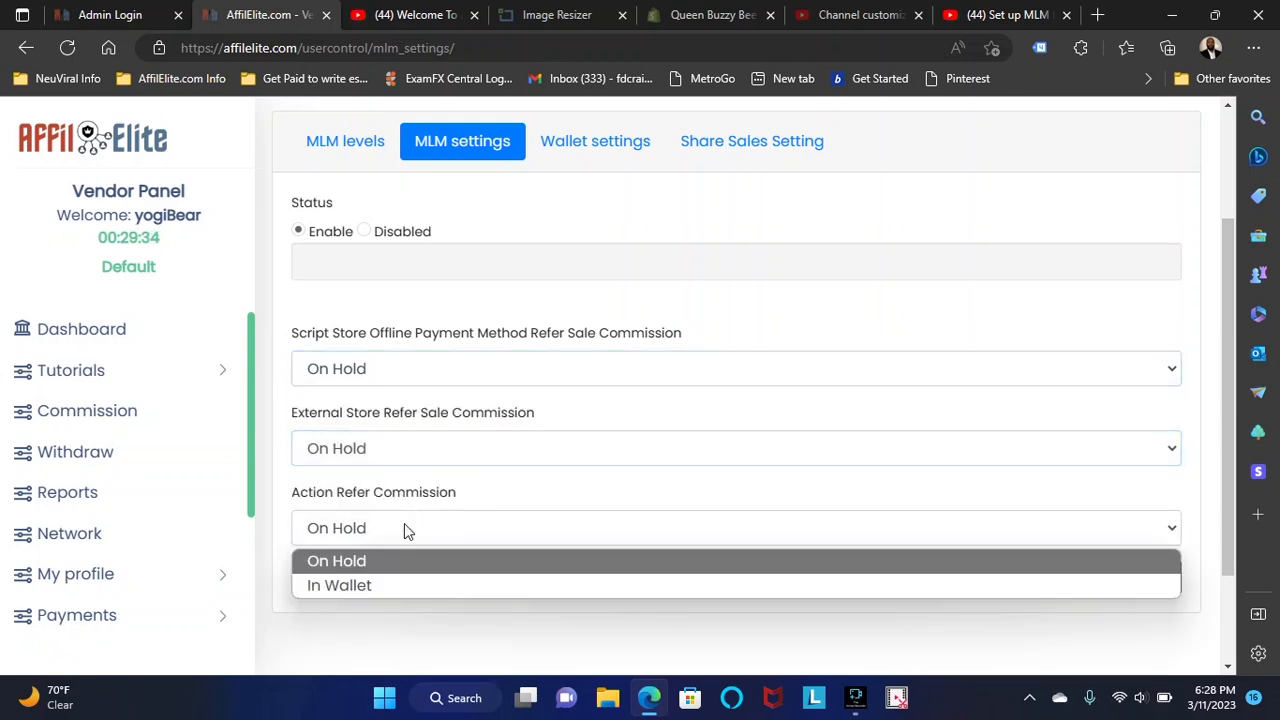
pyautogui.click(447, 495)
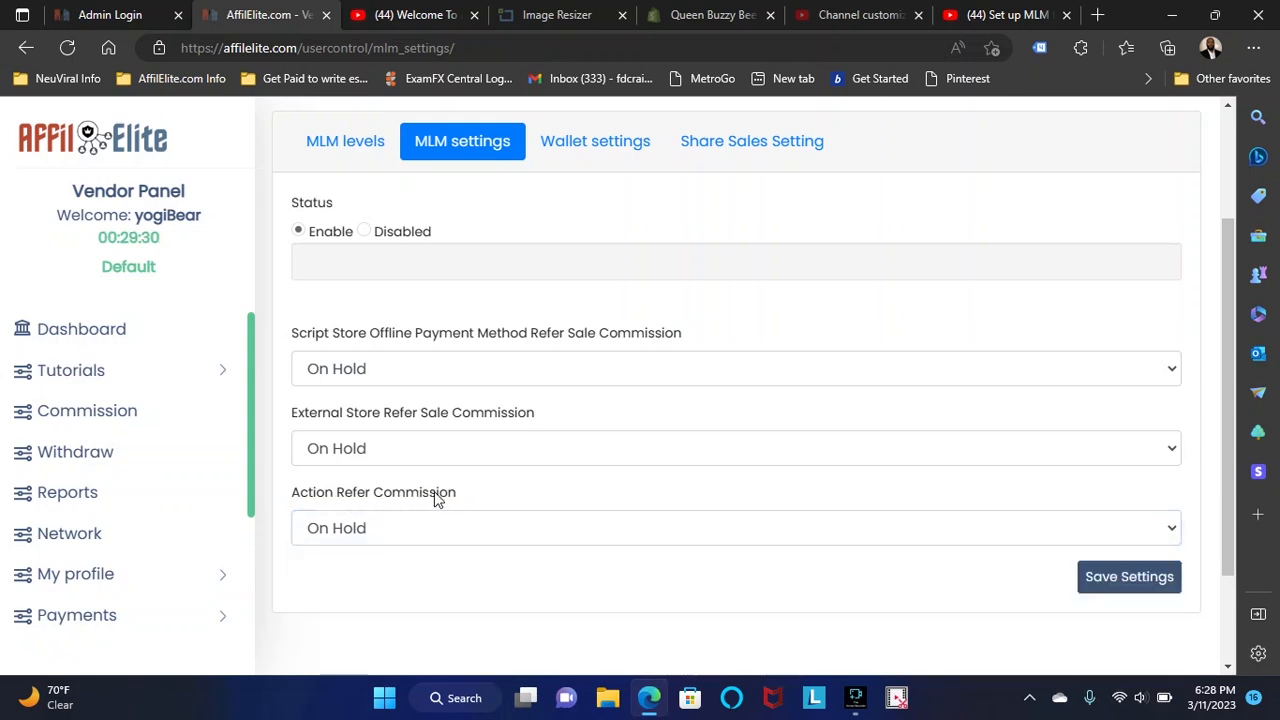
pyautogui.click(386, 526)
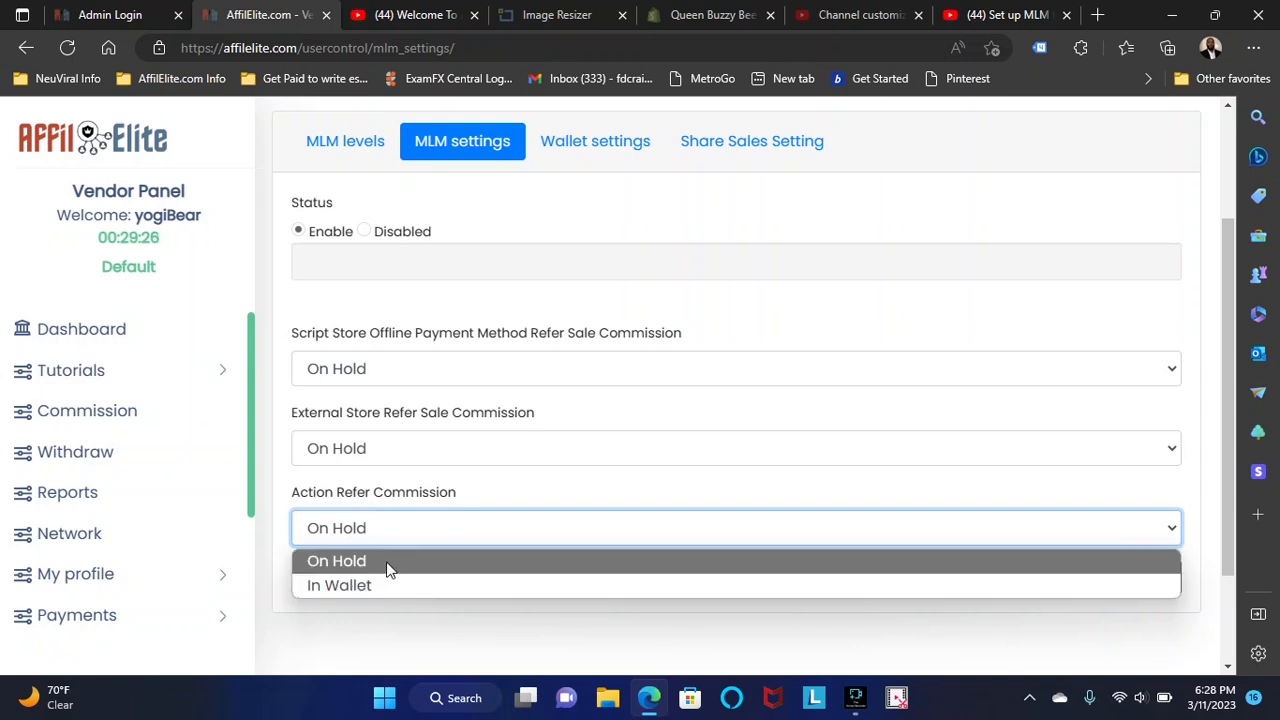
pyautogui.click(472, 488)
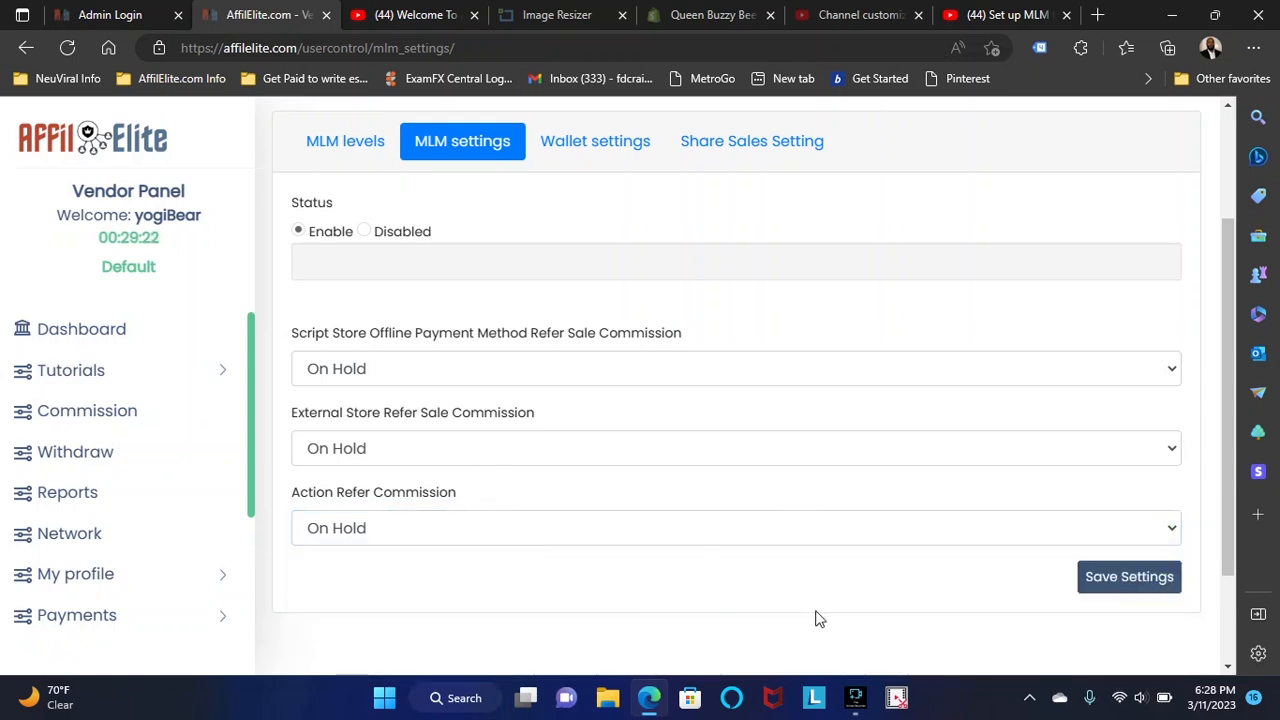
pyautogui.click(1096, 585)
# Open the wallet settings and inspect the choices for the Default Action Status.
pyautogui.click(595, 318)
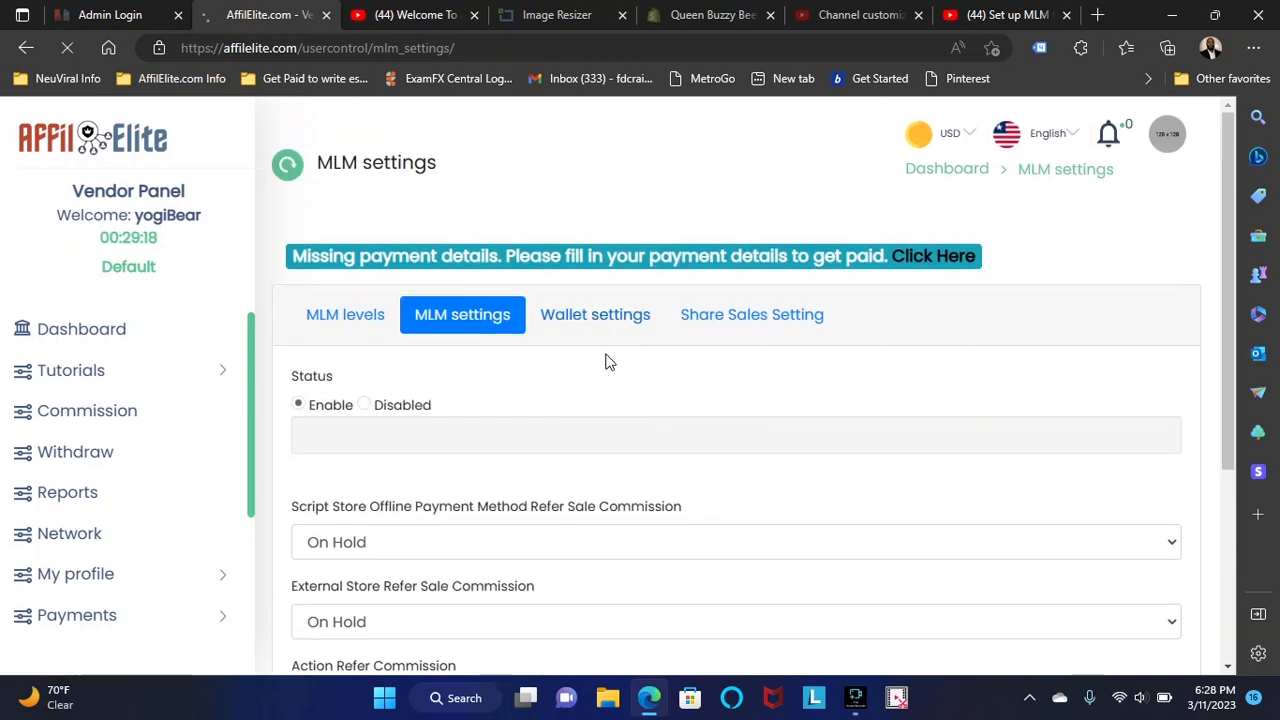
pyautogui.scroll(-1, 614, 409)
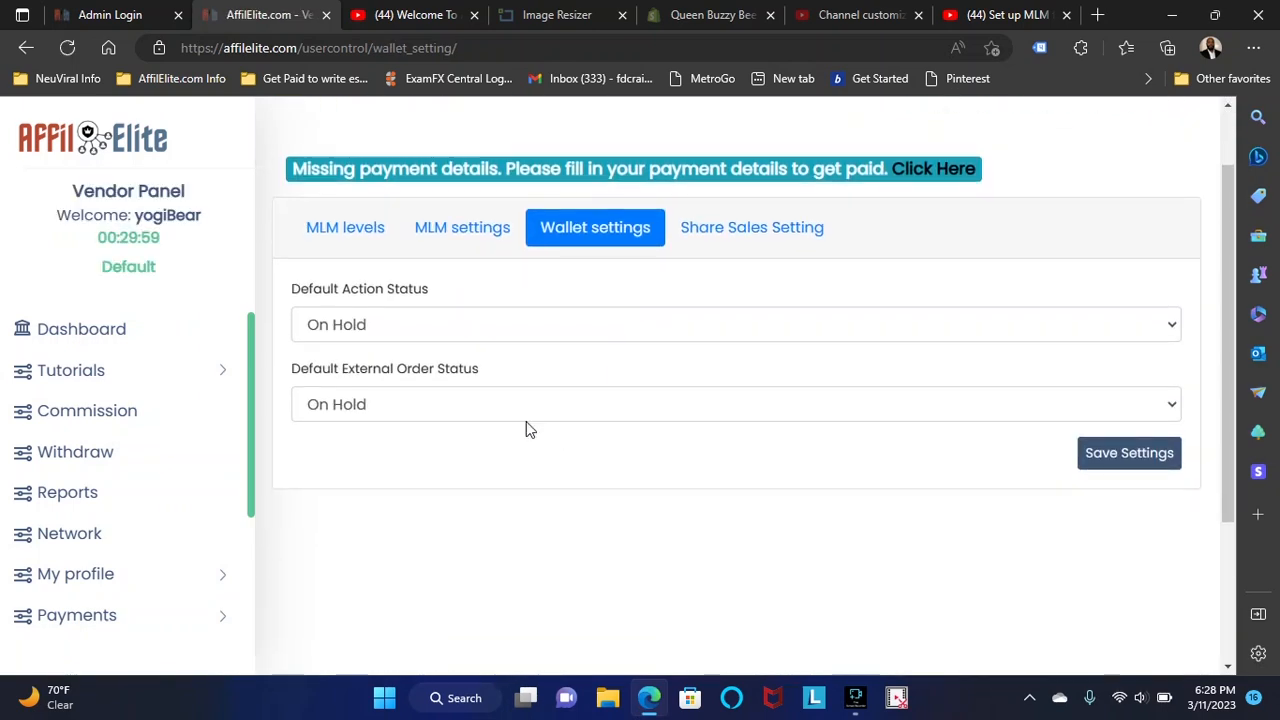
pyautogui.click(500, 326)
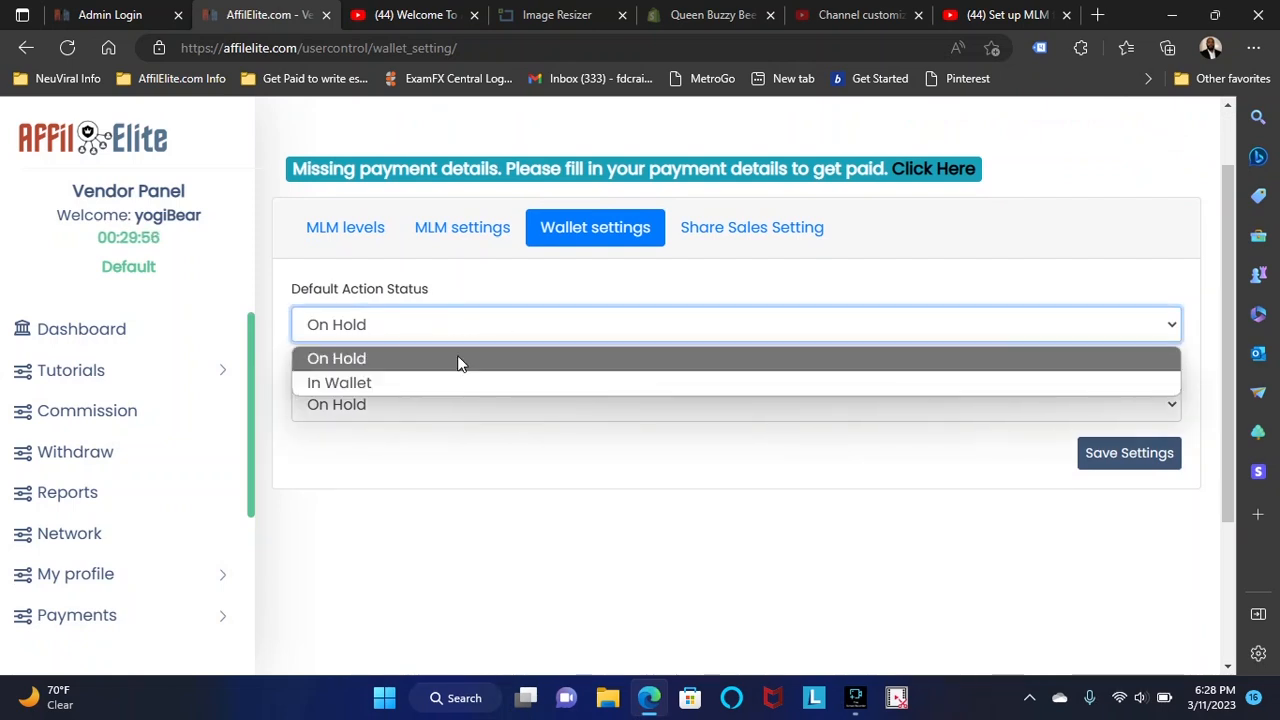
pyautogui.click(468, 291)
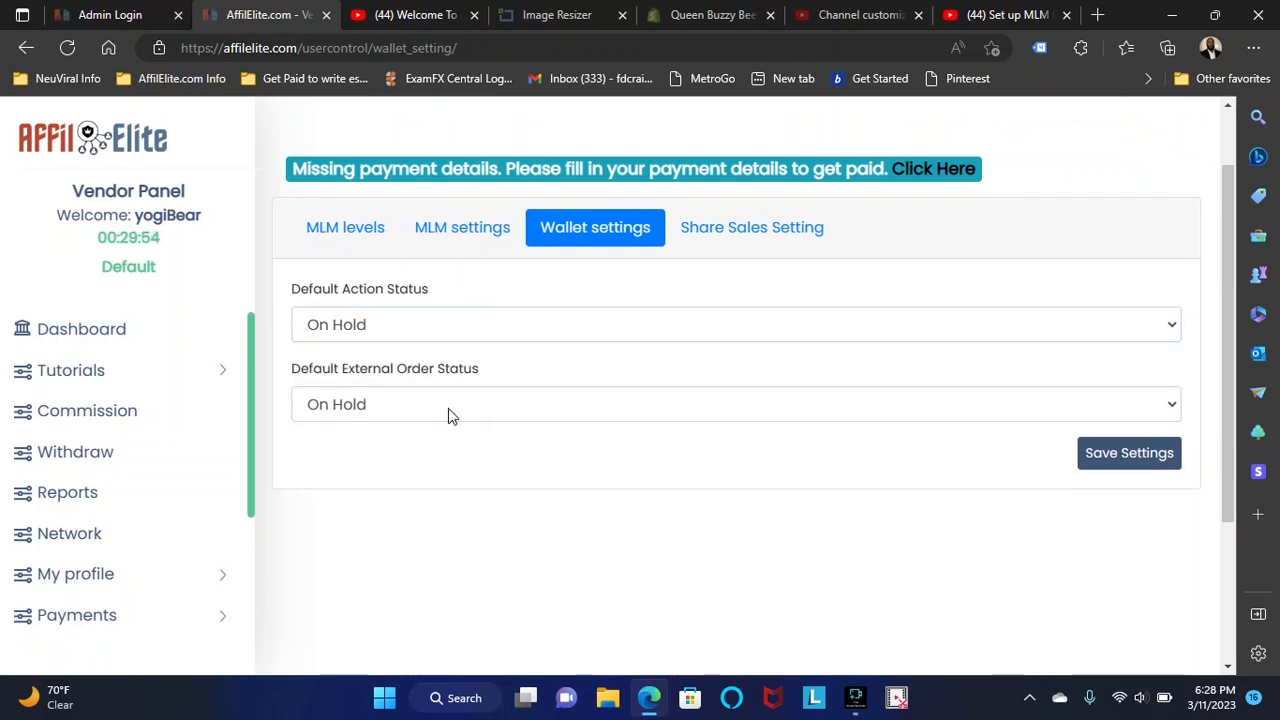
# In the share sales settings, set other affiliates selling my products to "Sell all affiliates" and save the settings.
pyautogui.click(771, 238)
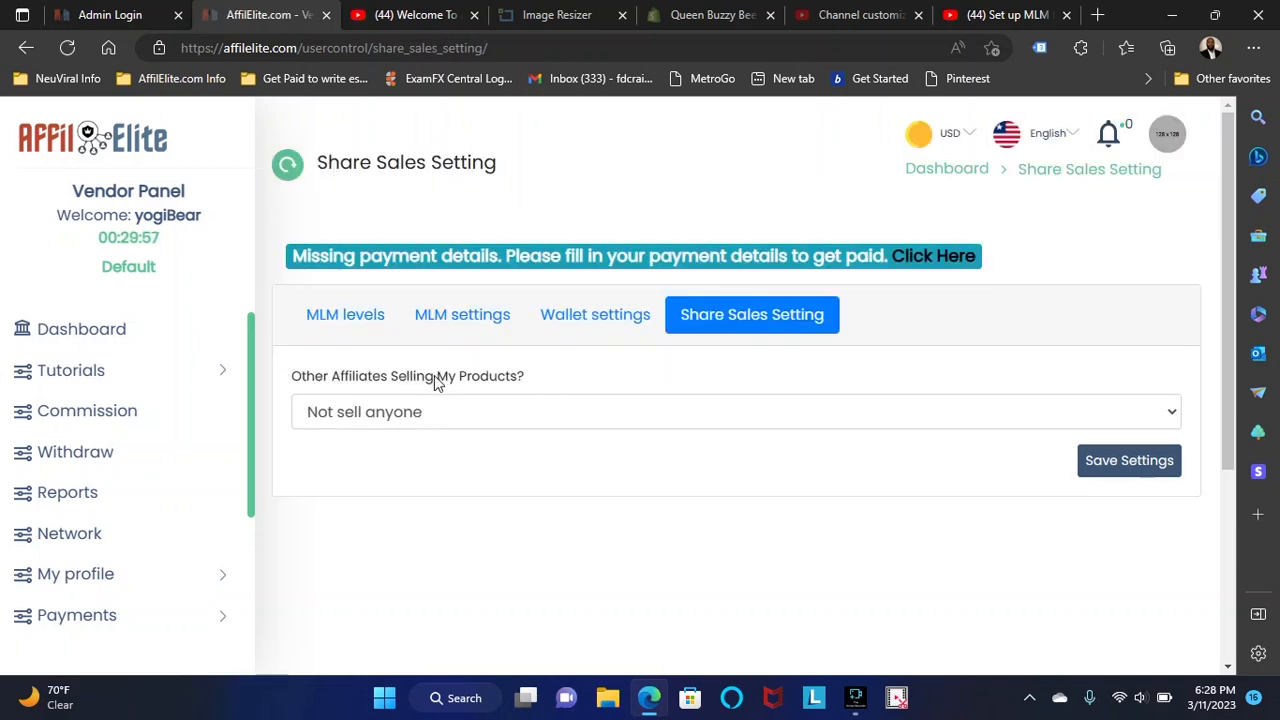
pyautogui.click(506, 414)
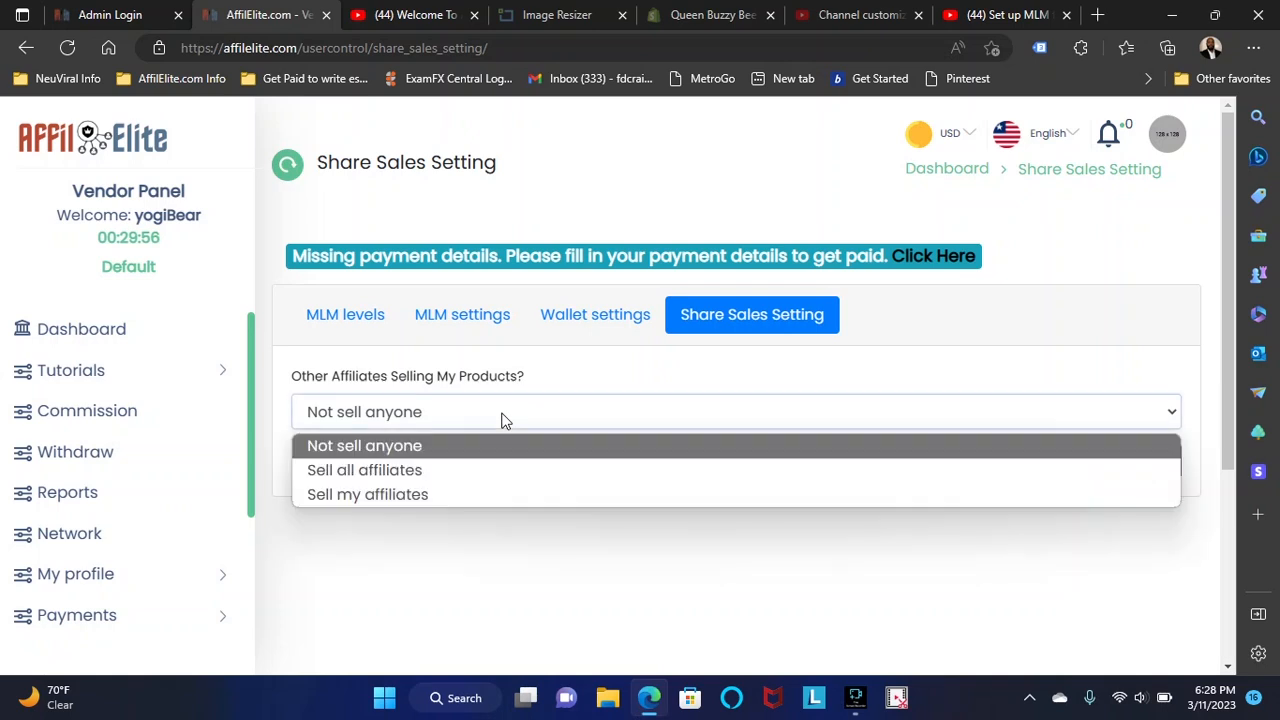
pyautogui.click(365, 472)
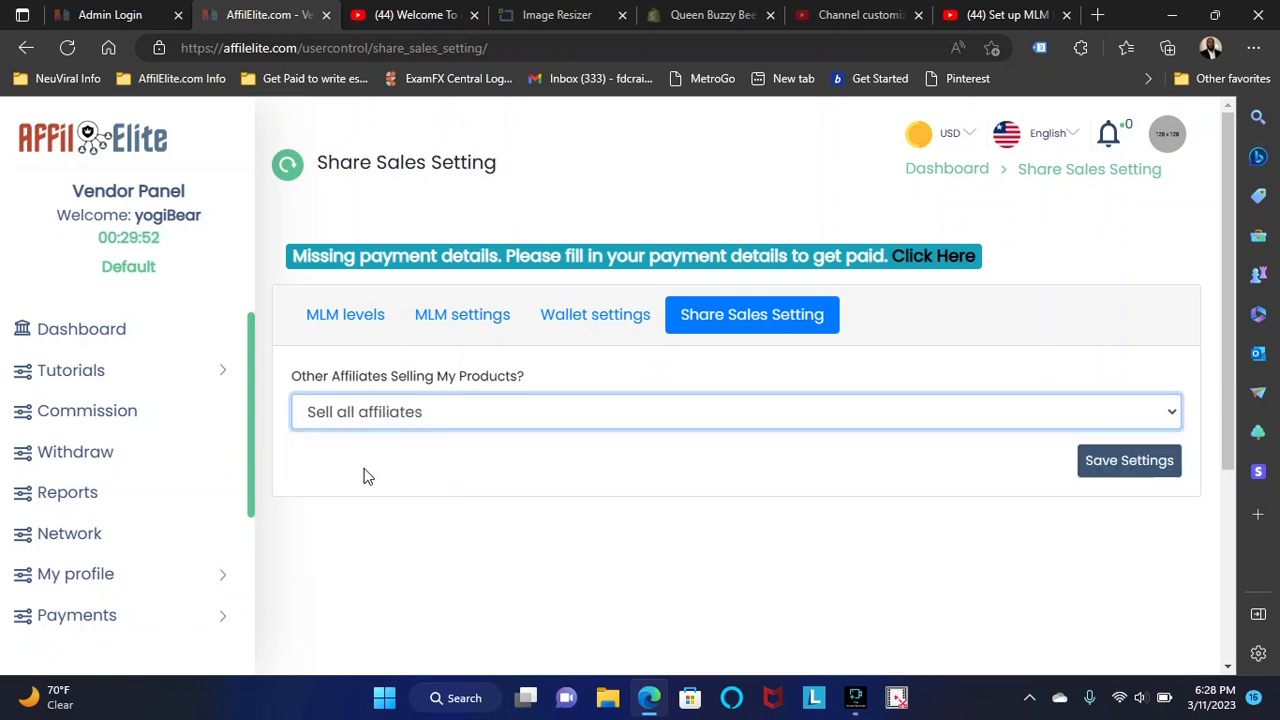
pyautogui.click(452, 411)
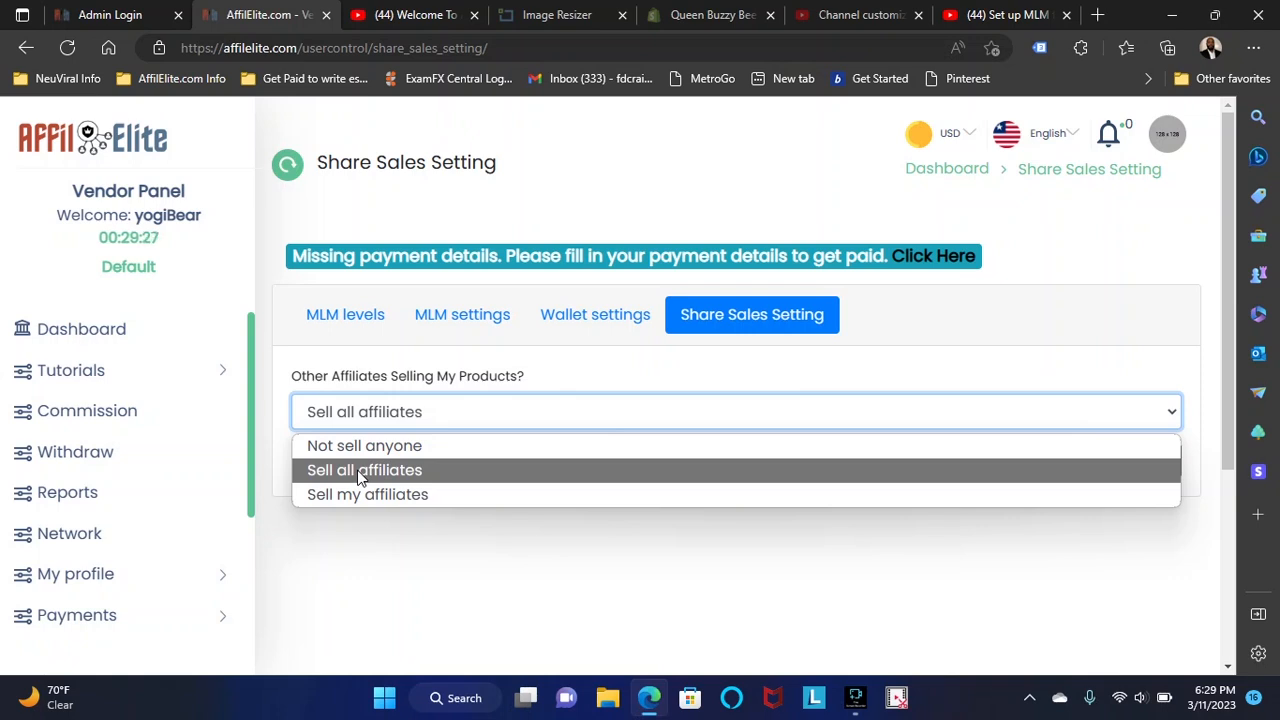
pyautogui.click(430, 583)
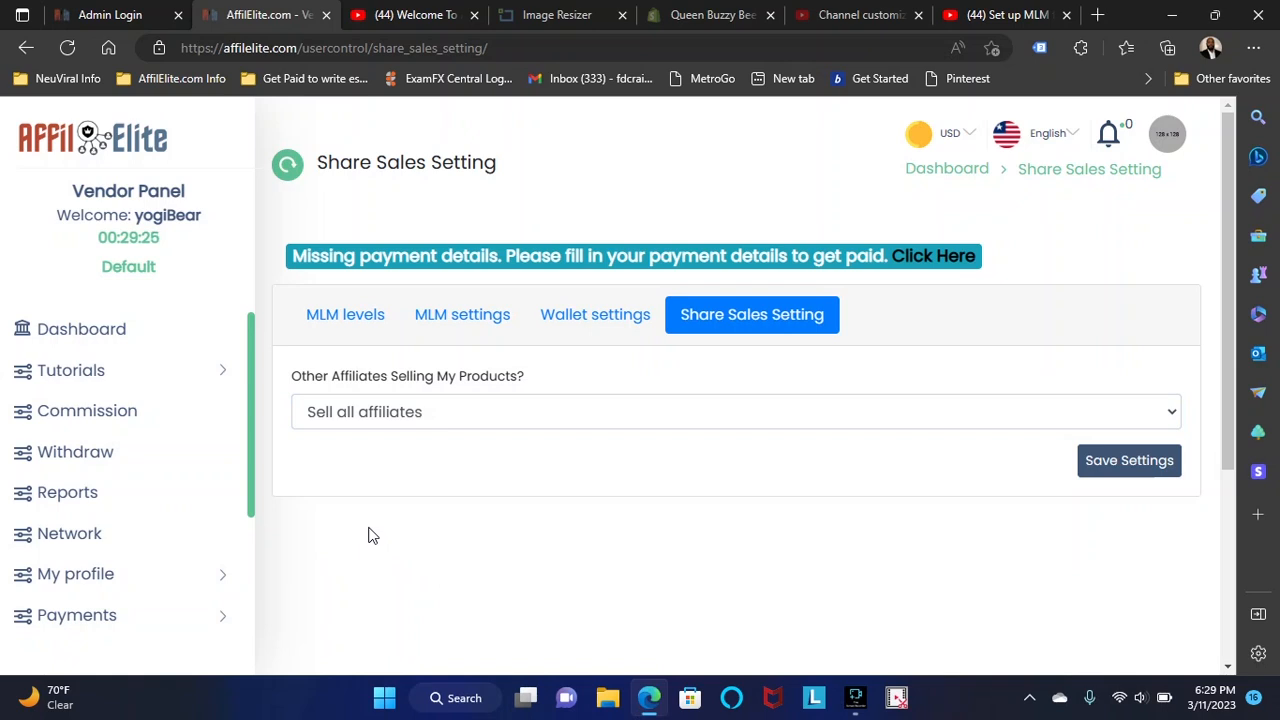
pyautogui.scroll(-2, 366, 523)
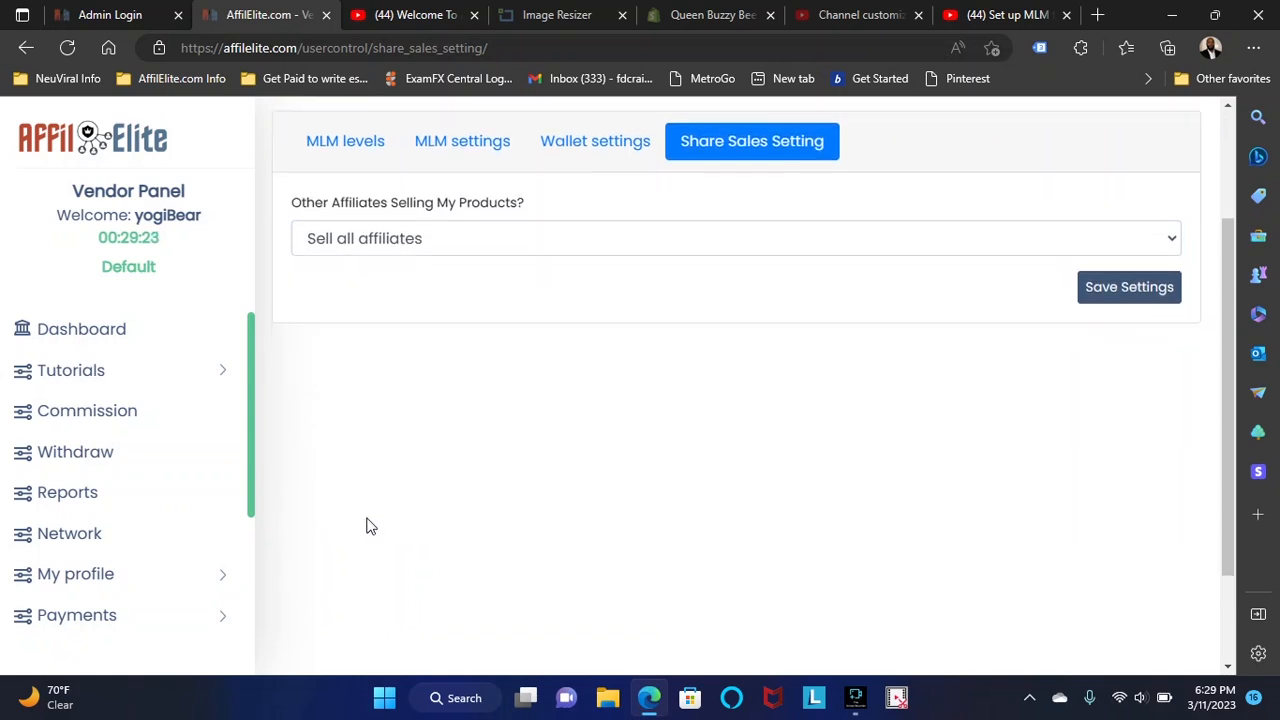
pyautogui.scroll(-1, 335, 480)
pyautogui.scroll(2, 403, 481)
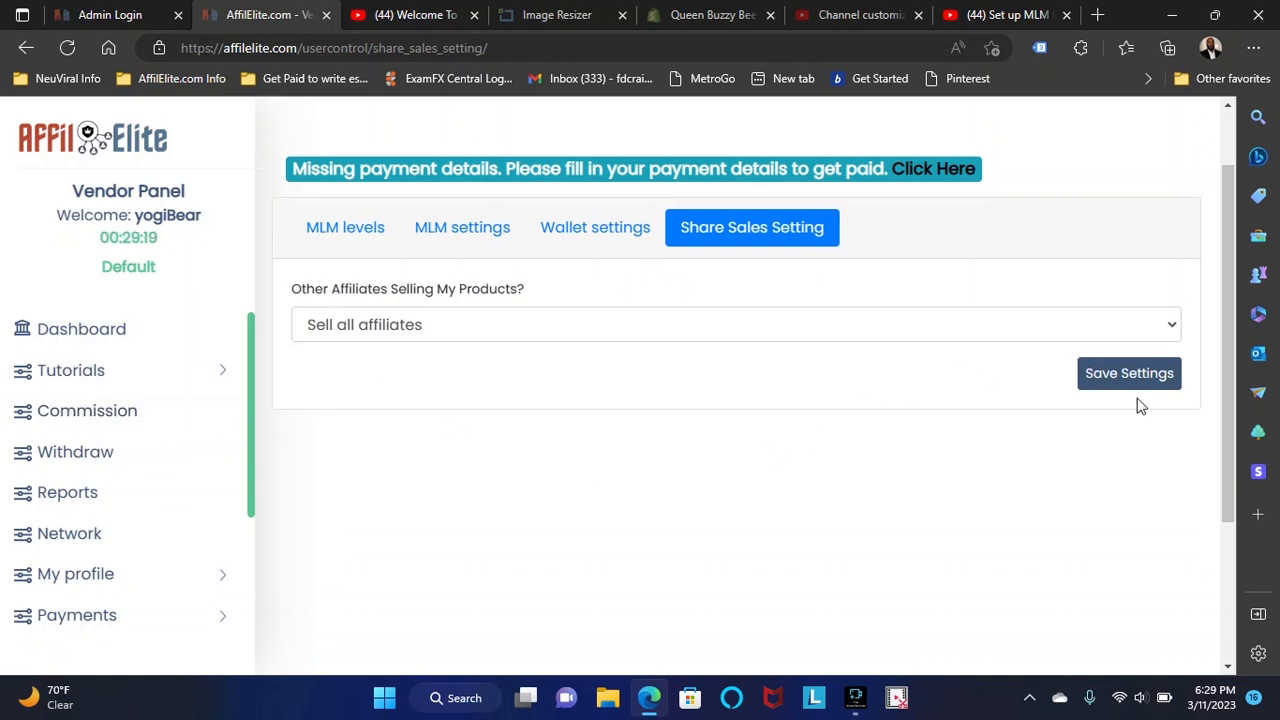
pyautogui.click(1127, 372)
# Open the orders page belonging to Vendor Marketools.
pyautogui.scroll(-3, 316, 494)
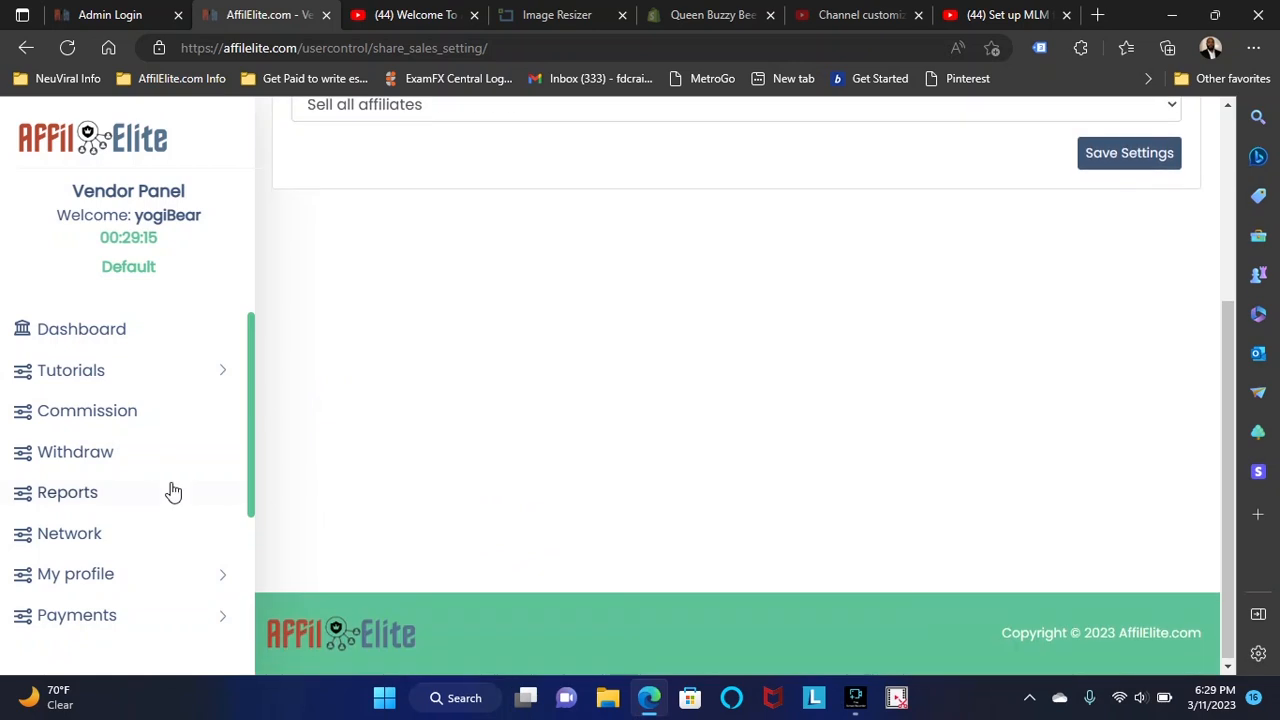
pyautogui.scroll(-2, 103, 500)
pyautogui.scroll(2, 123, 490)
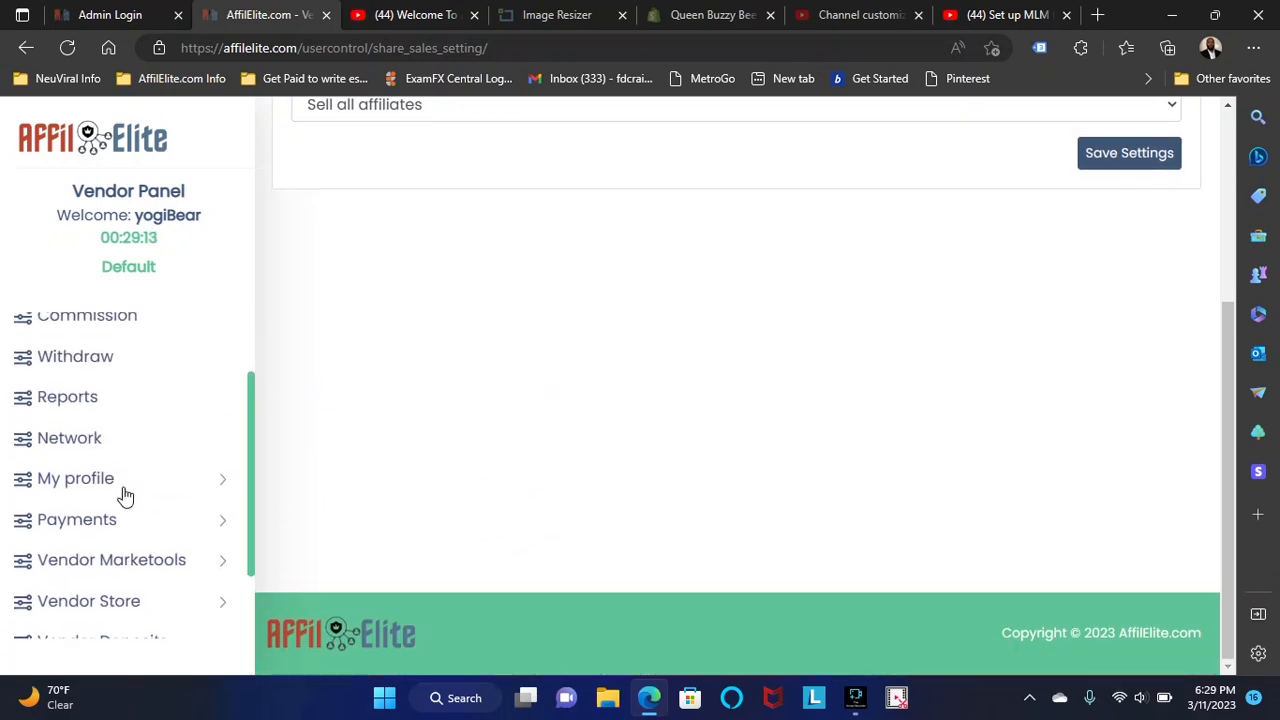
pyautogui.scroll(-1, 120, 515)
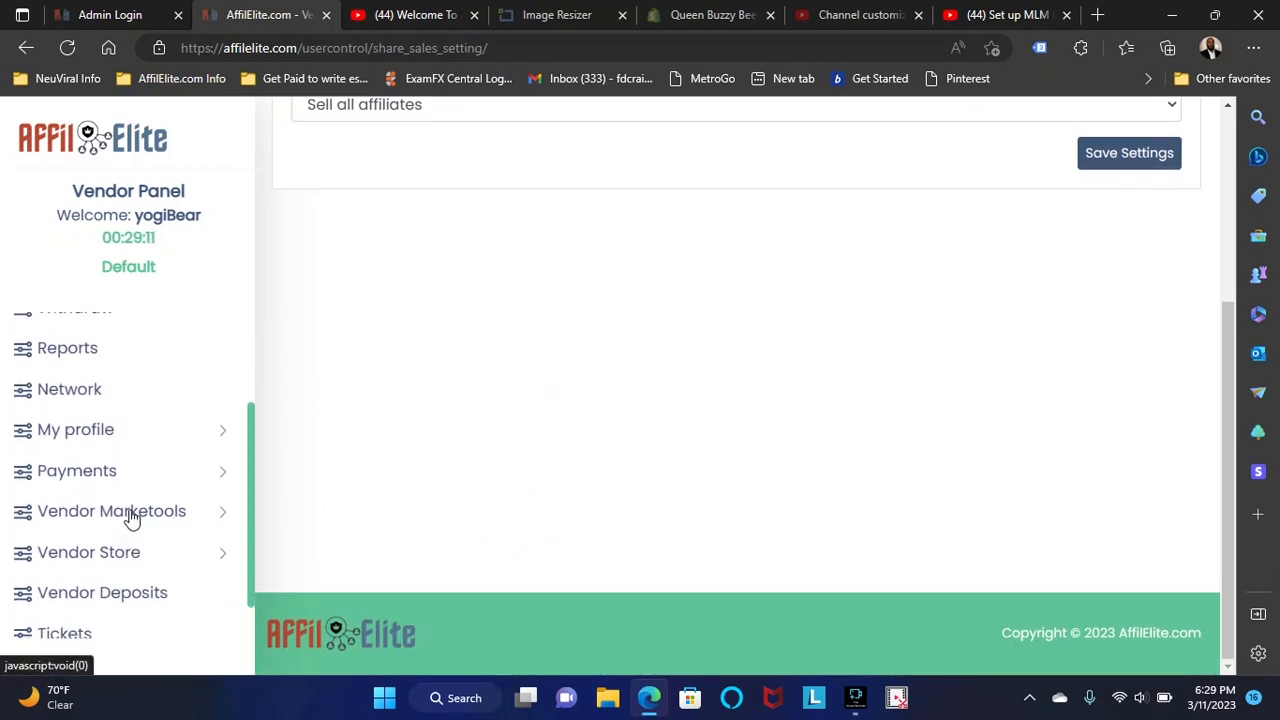
pyautogui.click(129, 517)
pyautogui.scroll(-2, 126, 520)
pyautogui.click(77, 574)
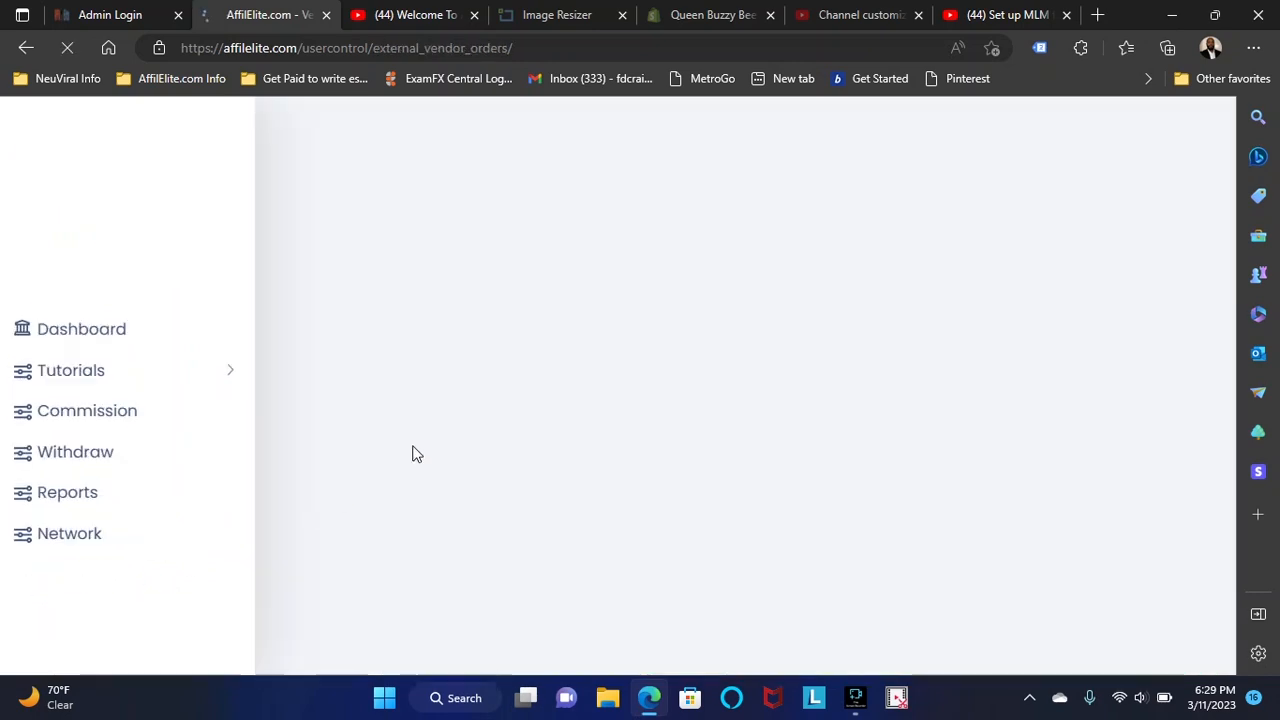
# Examine the external vendor orders page, including its status filter and order list.
pyautogui.scroll(-2, 540, 451)
pyautogui.scroll(1, 606, 366)
pyautogui.scroll(2, 714, 478)
pyautogui.scroll(-2, 703, 483)
pyautogui.scroll(1, 703, 480)
pyautogui.scroll(-1, 704, 545)
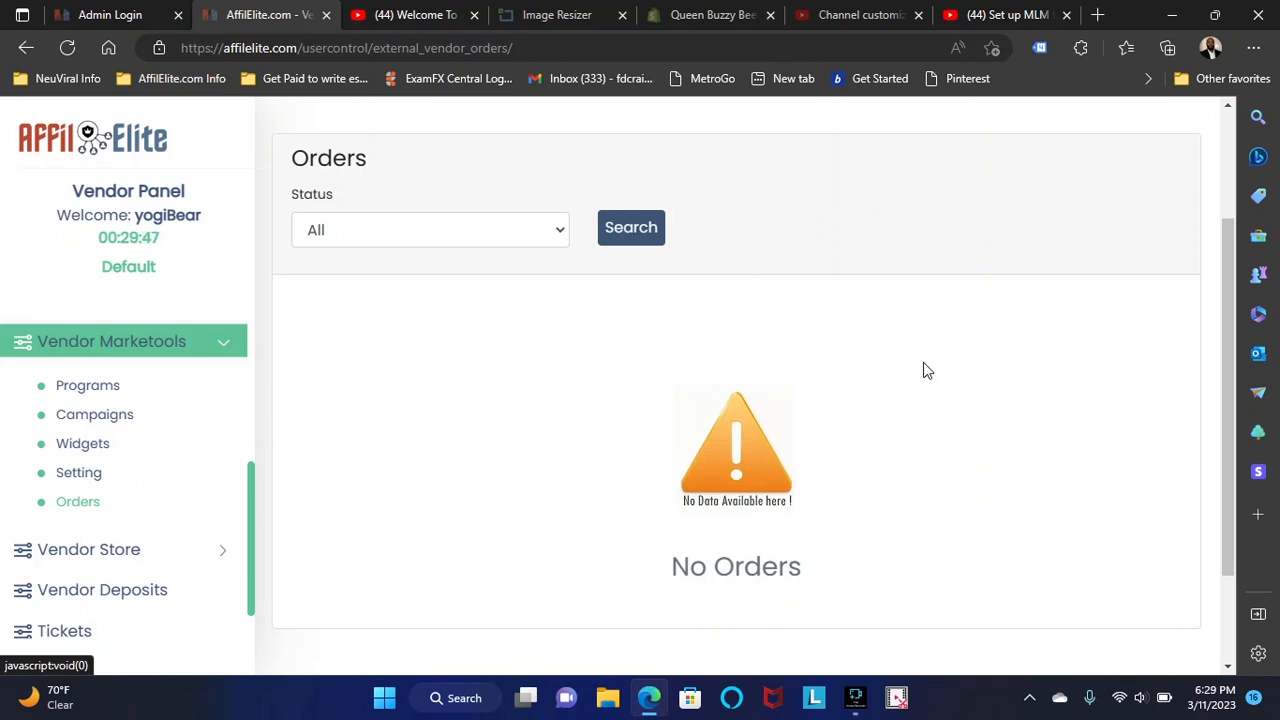
pyautogui.scroll(2, 778, 519)
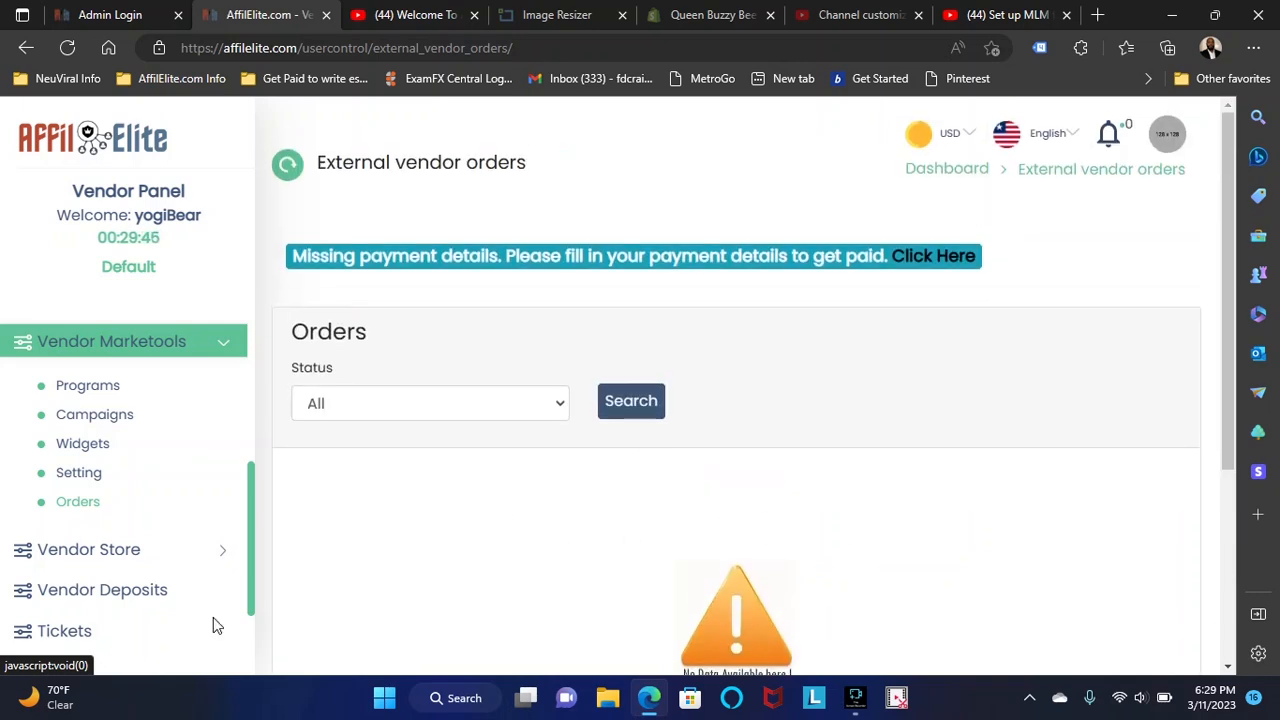
# Expand the Vendor Store section and look over the pages it offers.
pyautogui.click(144, 552)
pyautogui.scroll(-1, 151, 528)
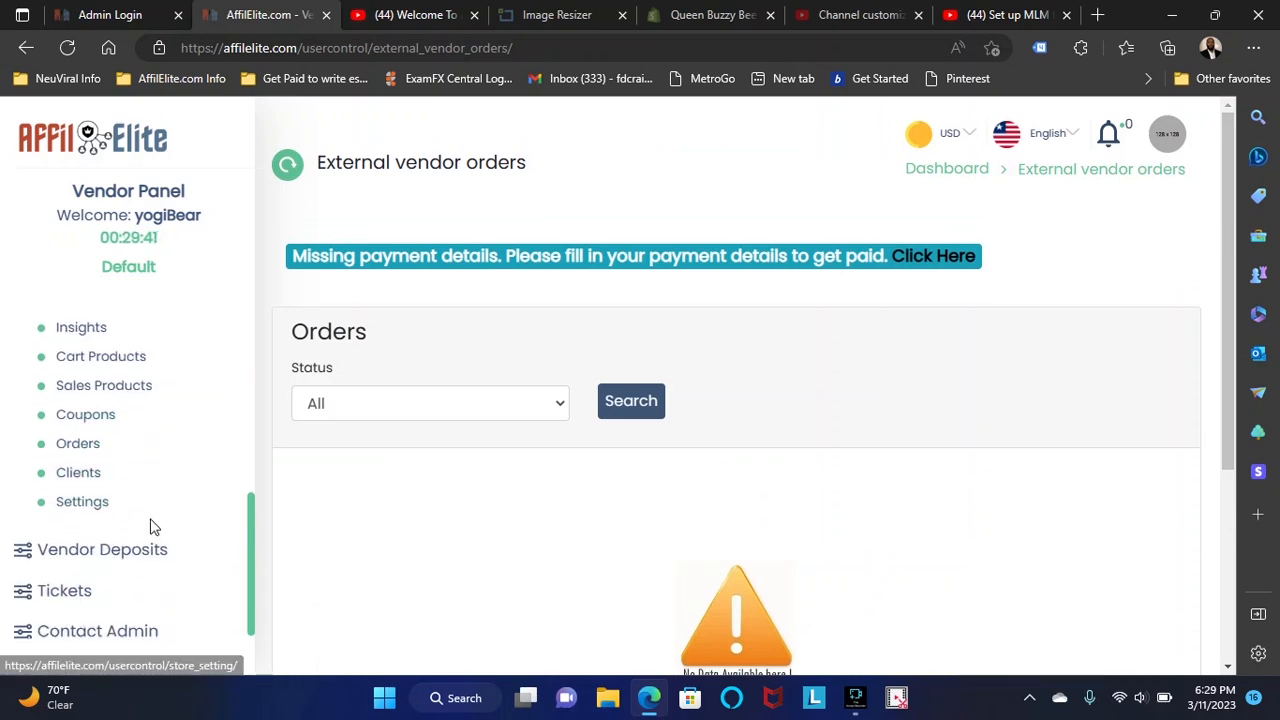
pyautogui.scroll(2, 144, 535)
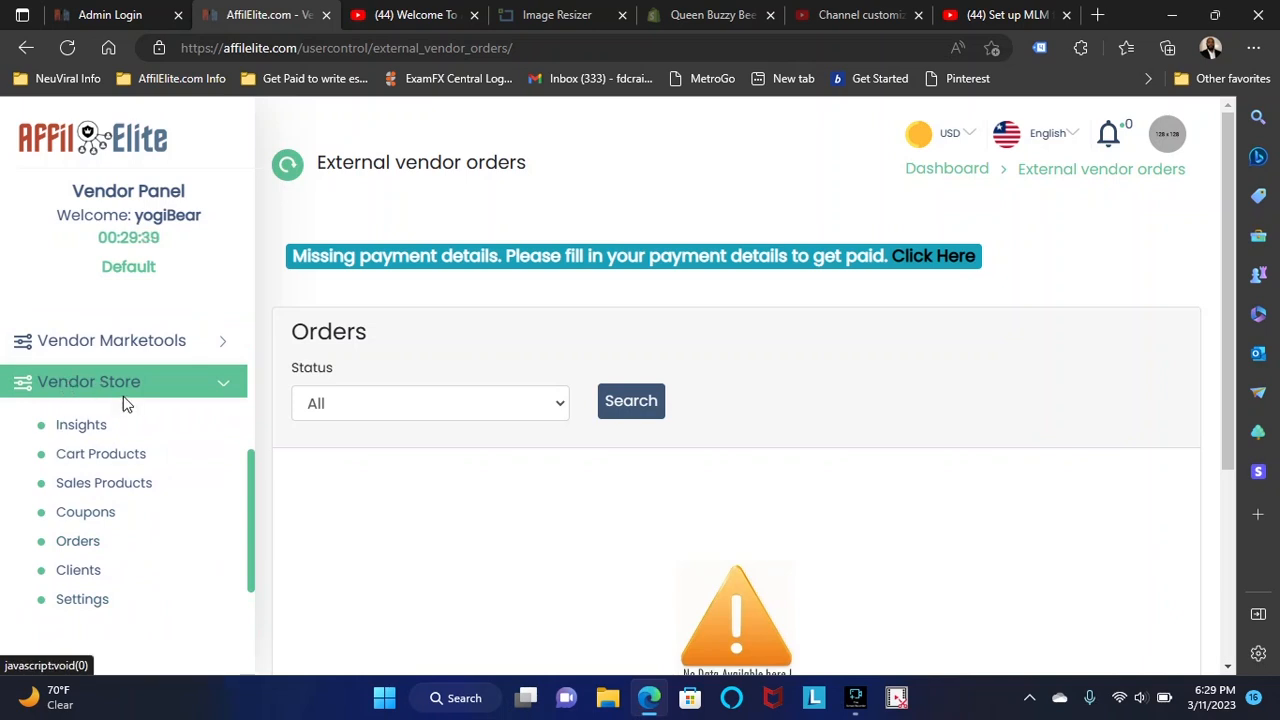